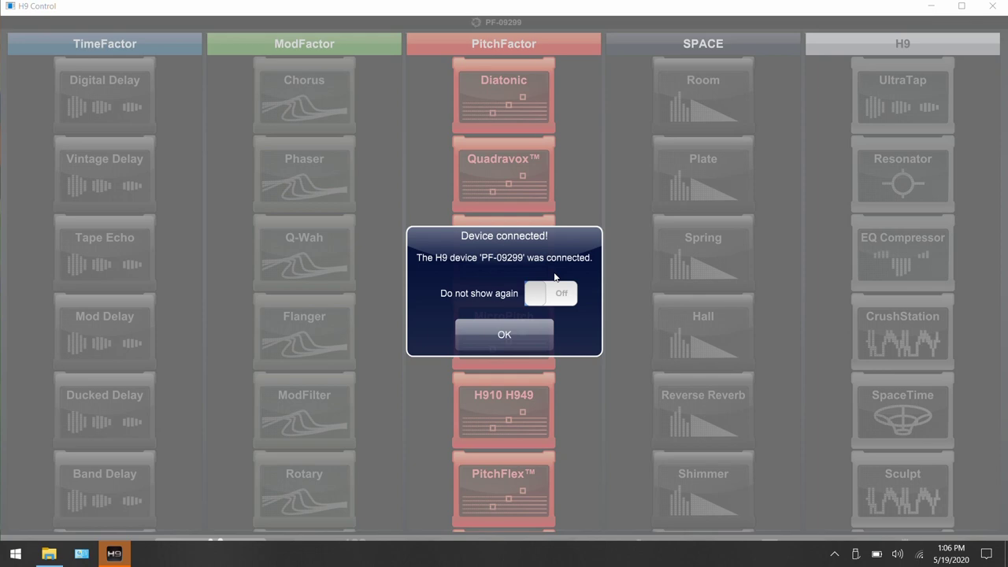
- Dismiss the 'Device connected!' notice and open the pedal's settings page
click(506, 346)
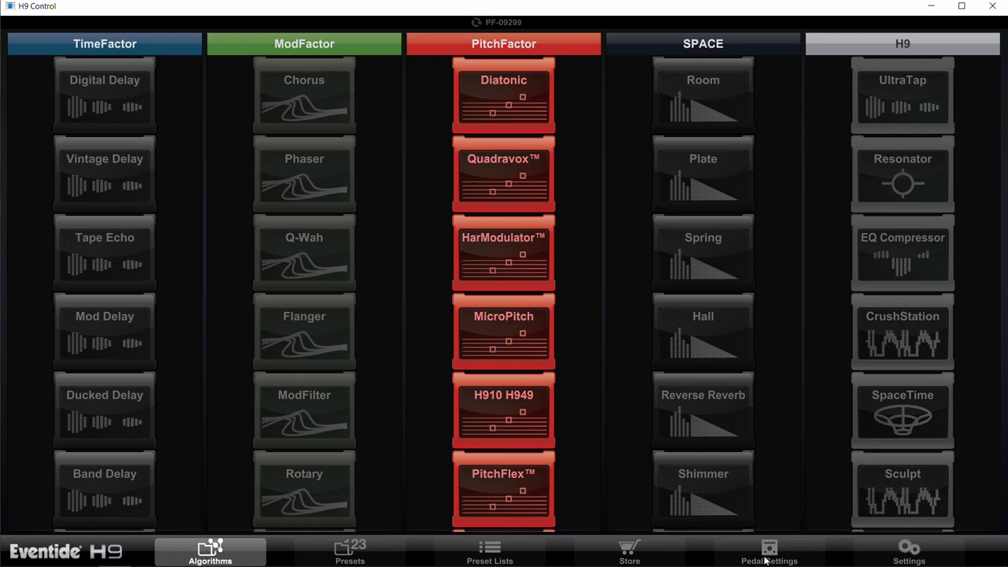
click(766, 560)
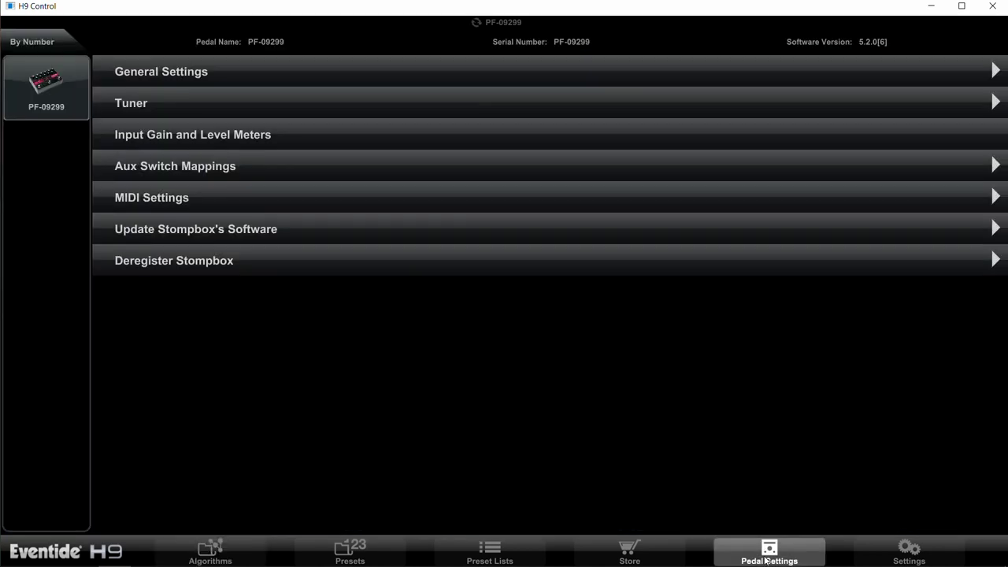
- Verify General Settings show Bypass Enabled Yes, Bypass Mode DSP and Routing Normal
click(367, 71)
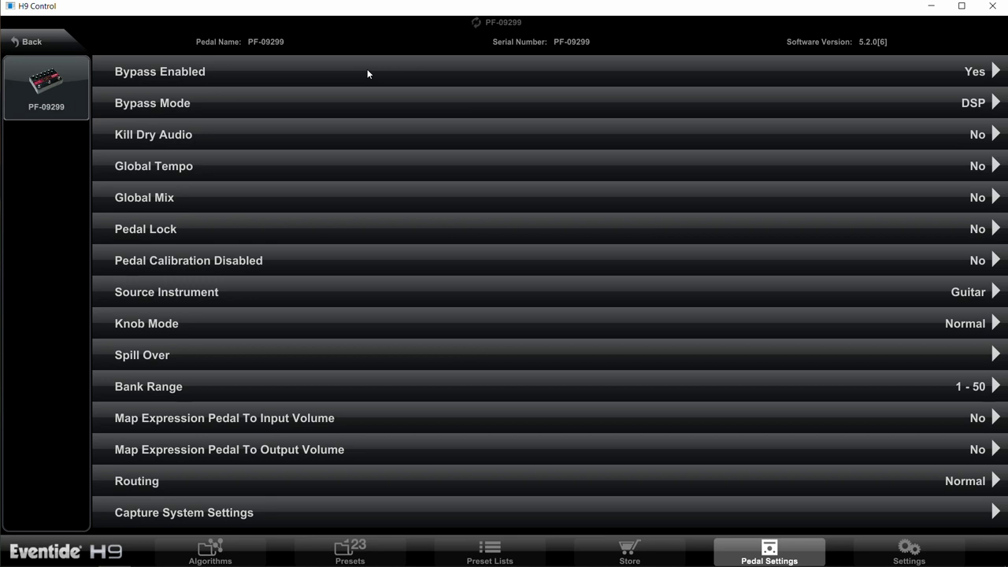
click(367, 72)
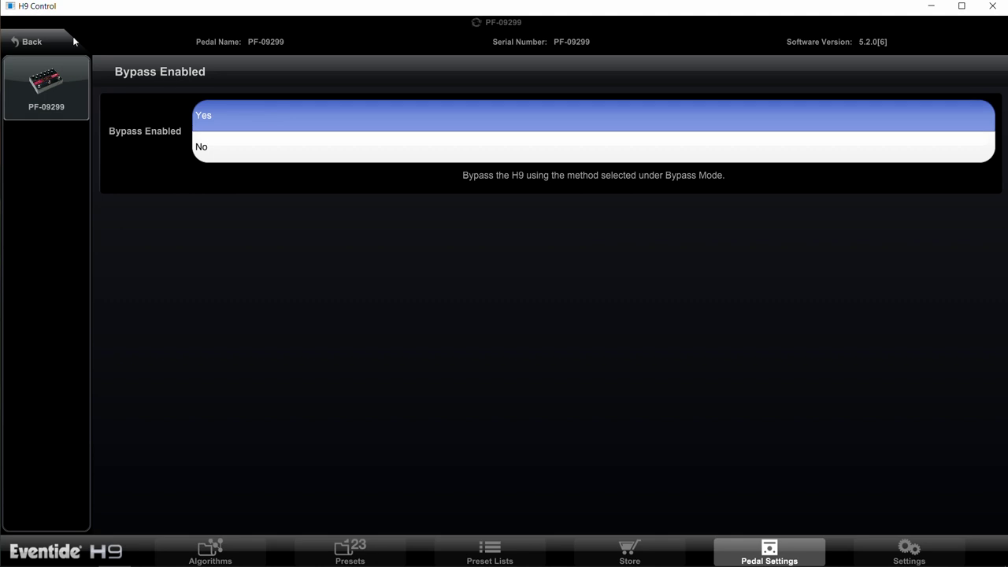
click(39, 42)
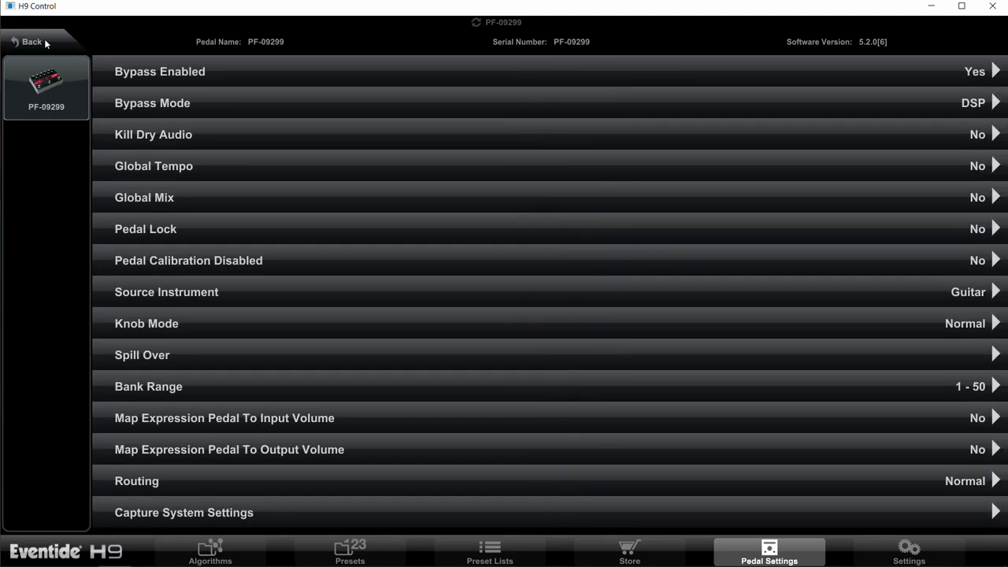
click(181, 104)
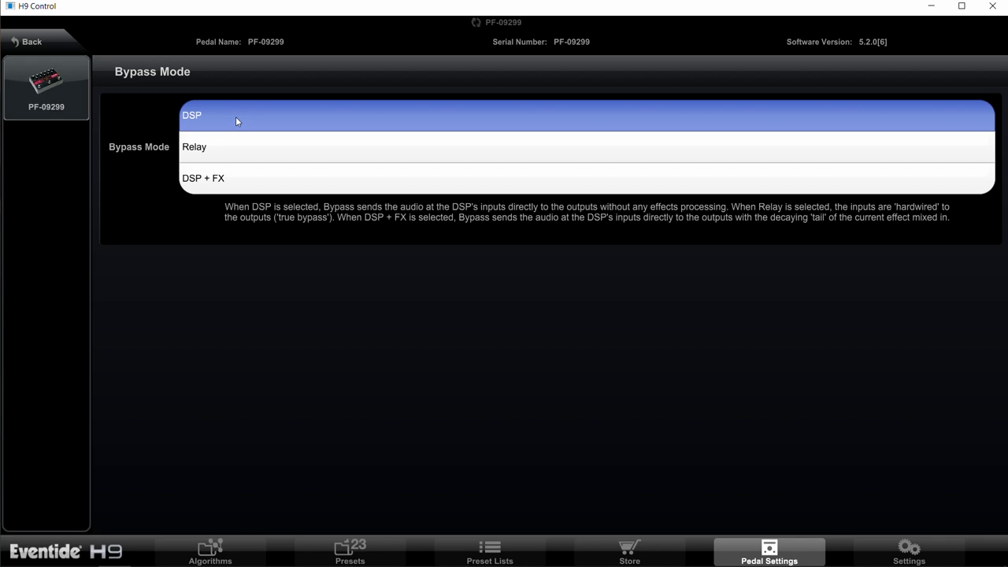
click(37, 41)
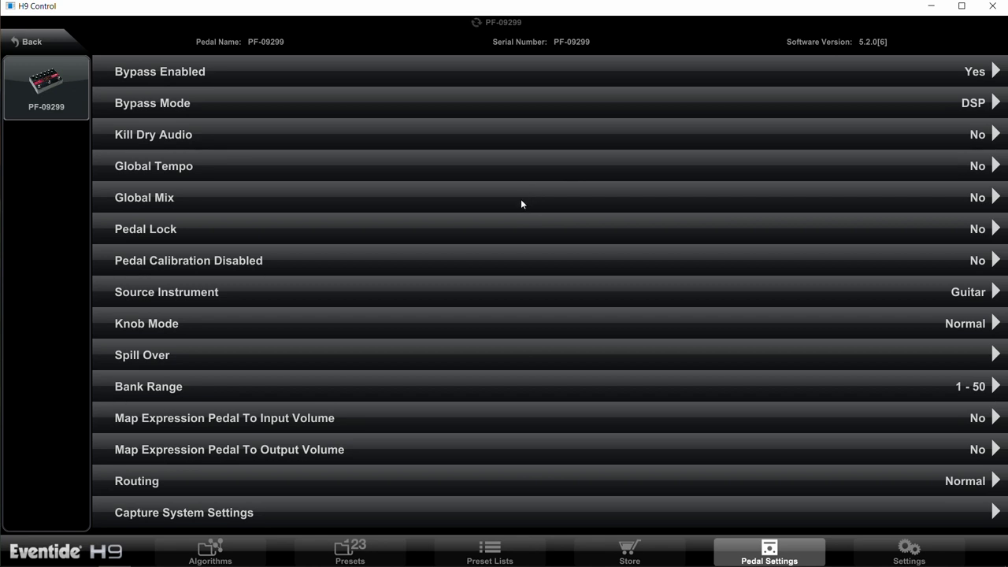
click(298, 480)
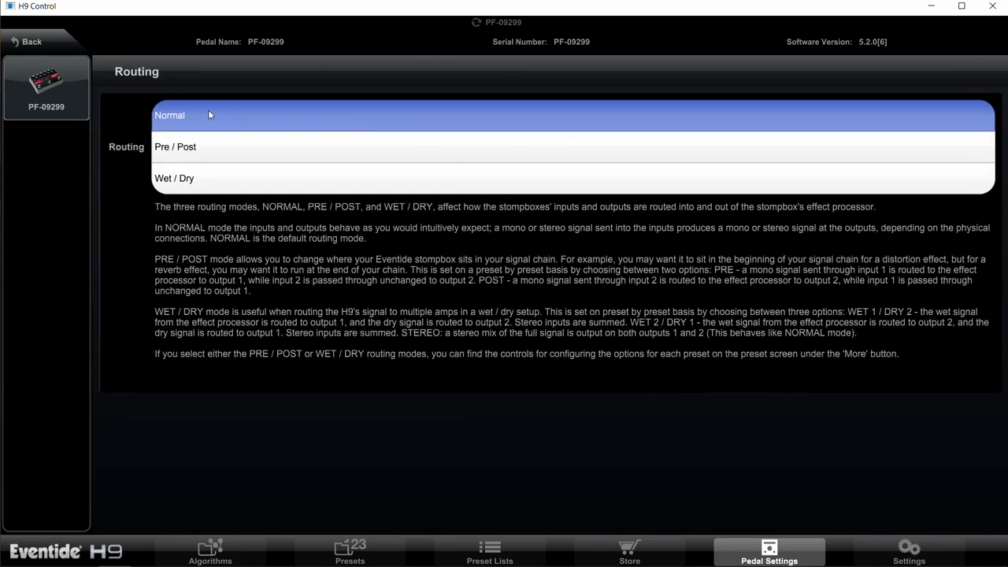
click(32, 43)
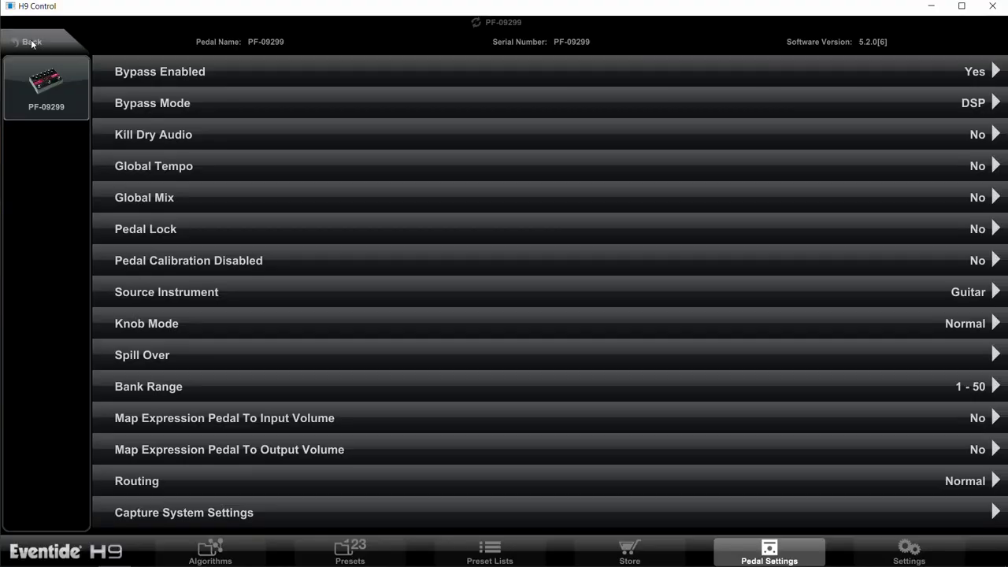
- Return from the Step Audio Eventide pedal list to the pedal's main settings list
click(31, 44)
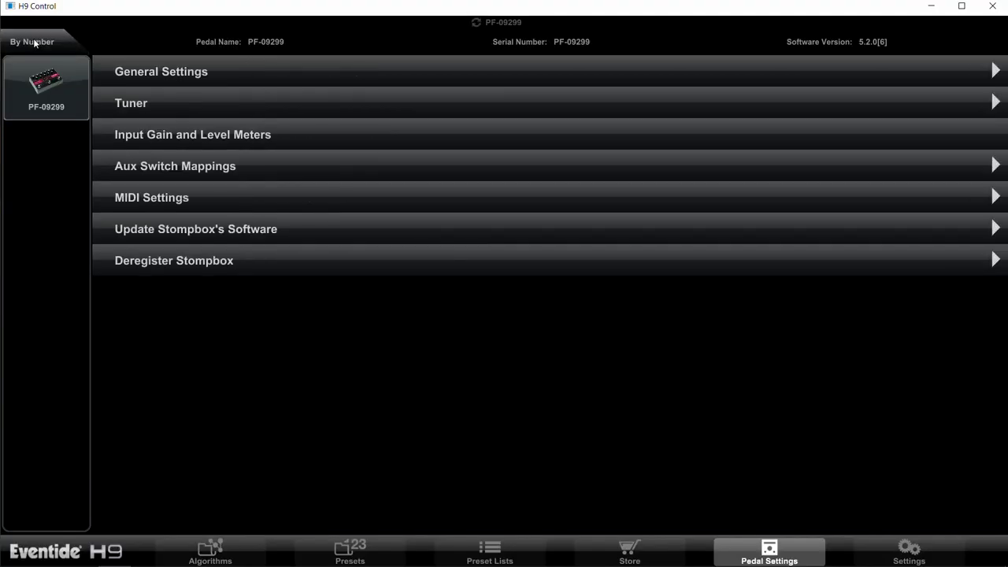
- Confirm the MIDI receive channel stays on Channel 14, then view the MIDI CC assignments
click(166, 203)
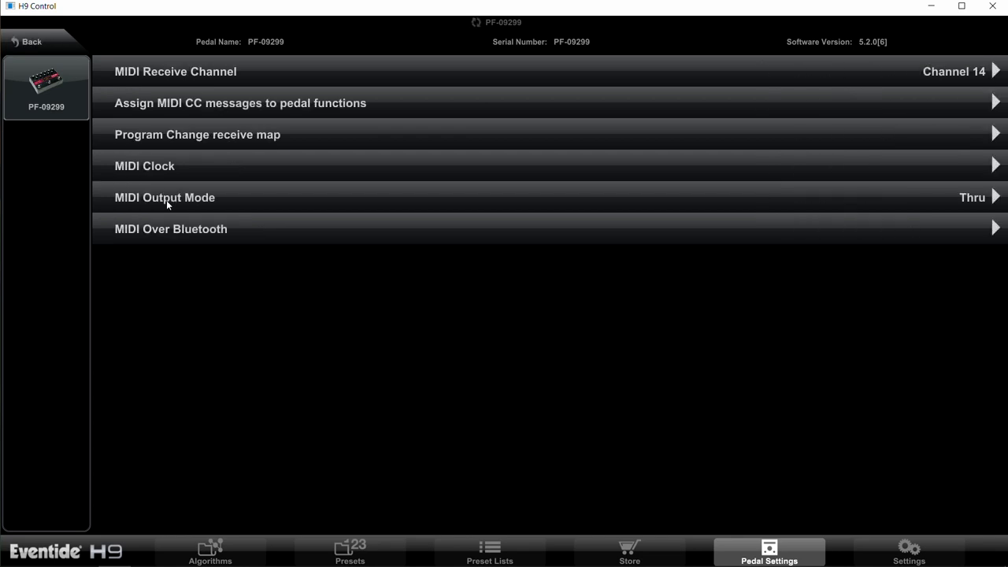
click(209, 74)
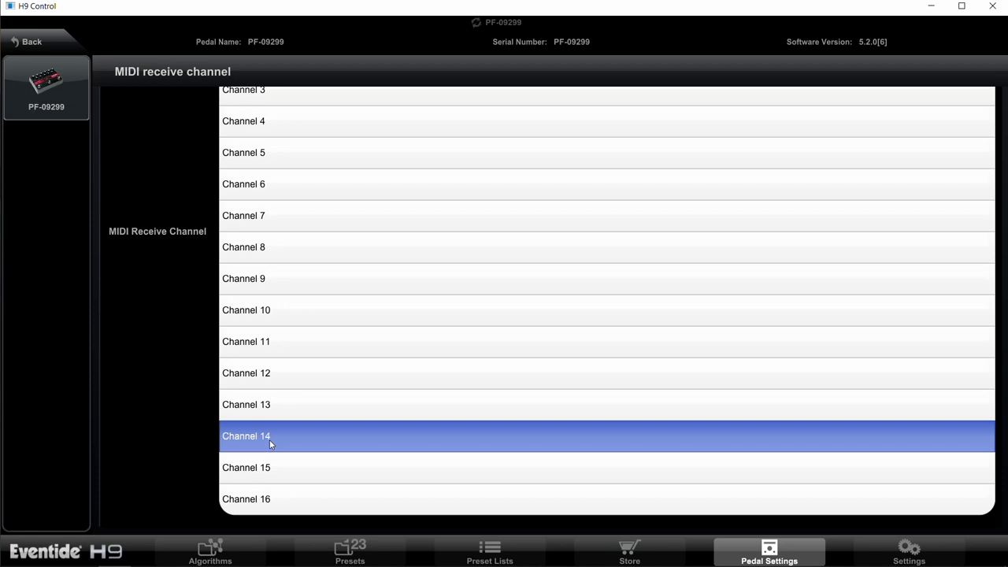
click(32, 41)
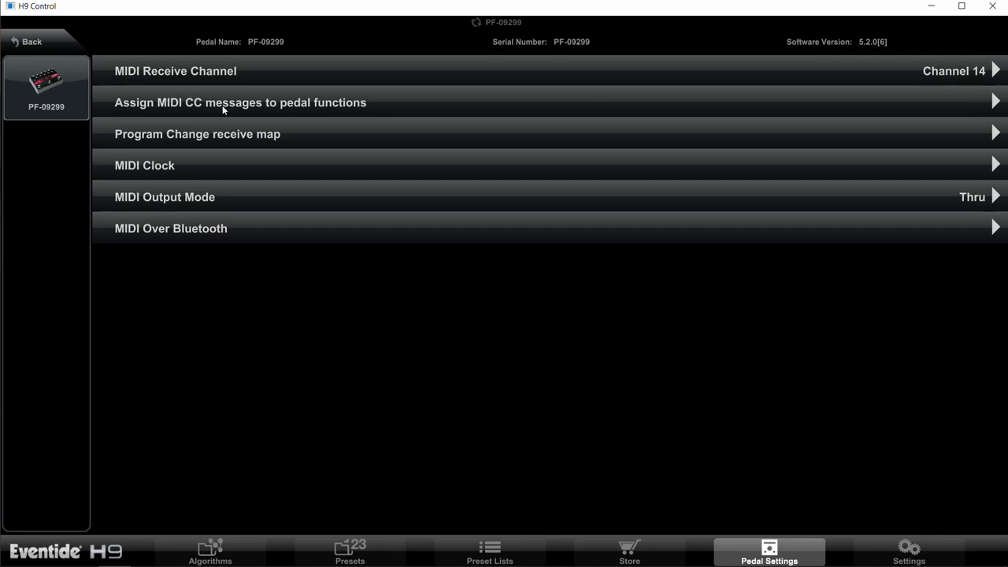
click(223, 110)
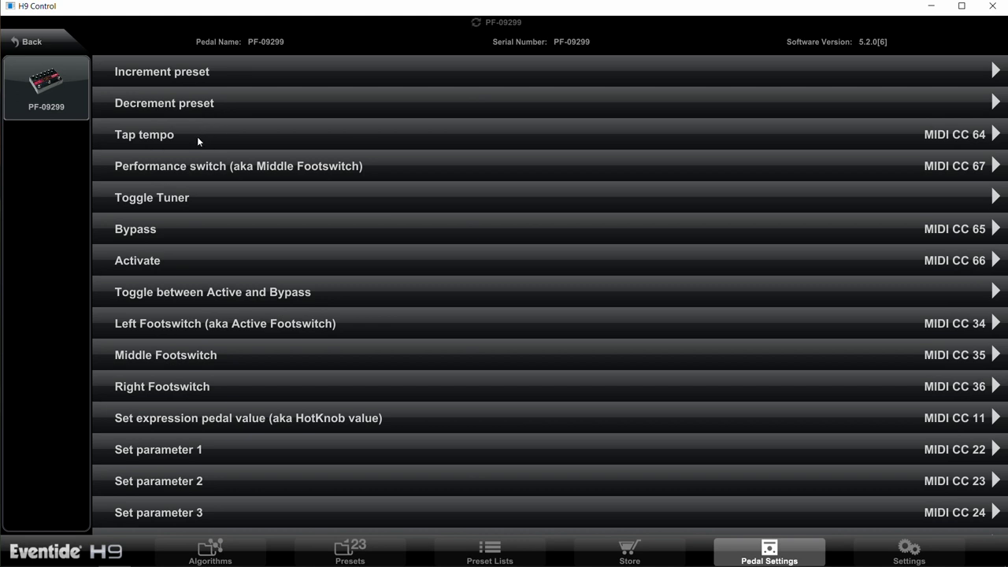
- Keep Tap tempo assigned to MIDI CC 64
click(197, 135)
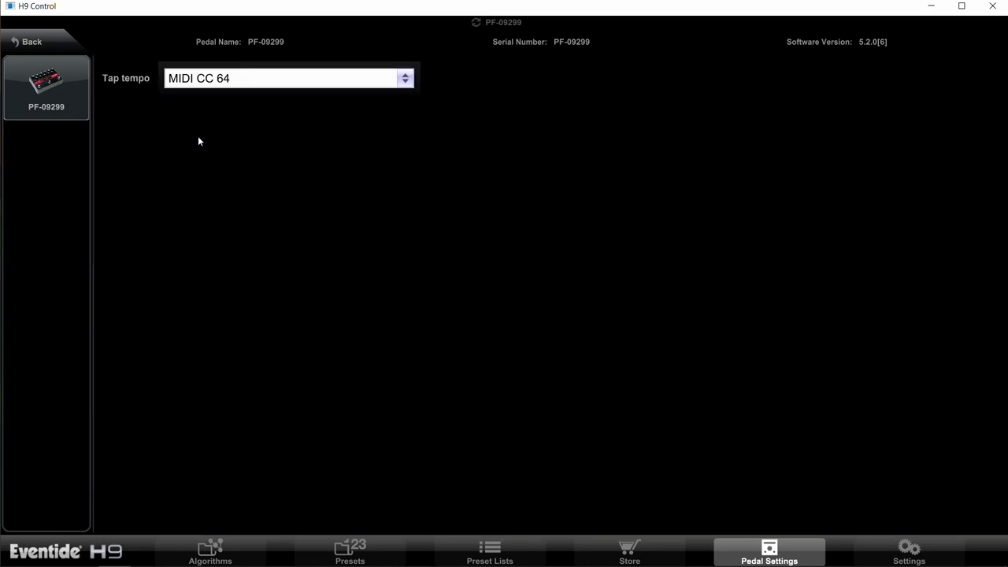
click(217, 80)
scroll(217, 82, up, 8)
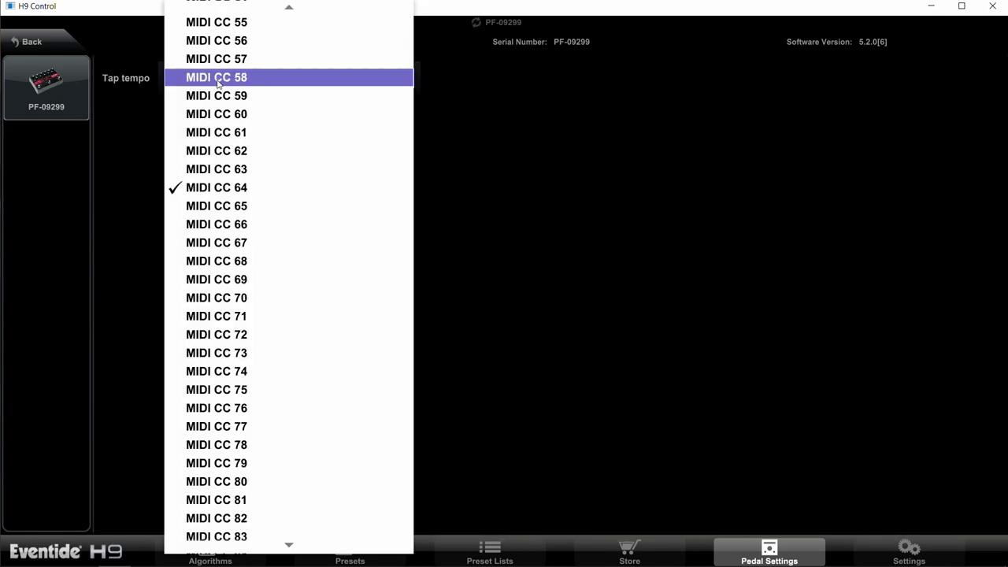
scroll(217, 87, down, 14)
scroll(214, 91, up, 6)
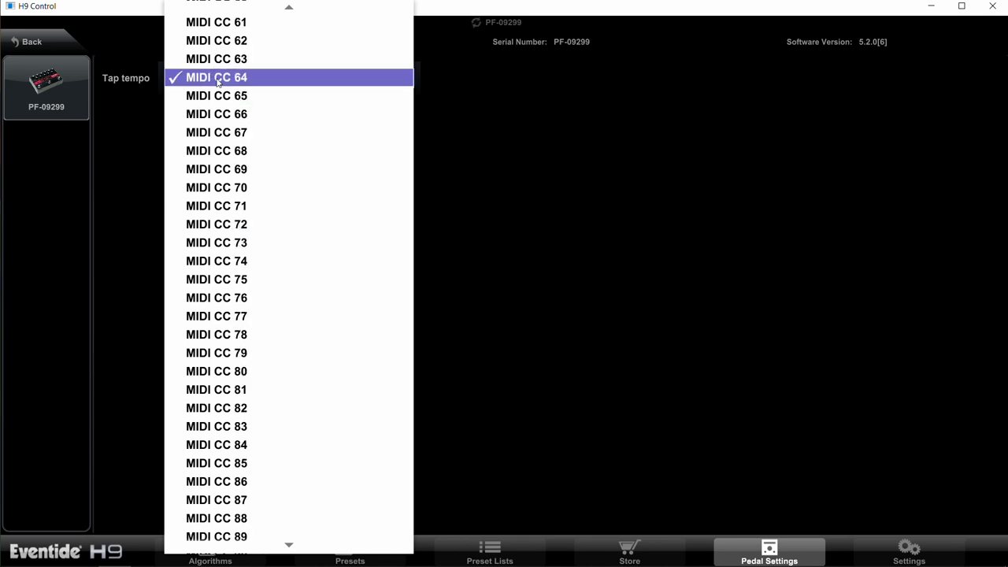
click(218, 78)
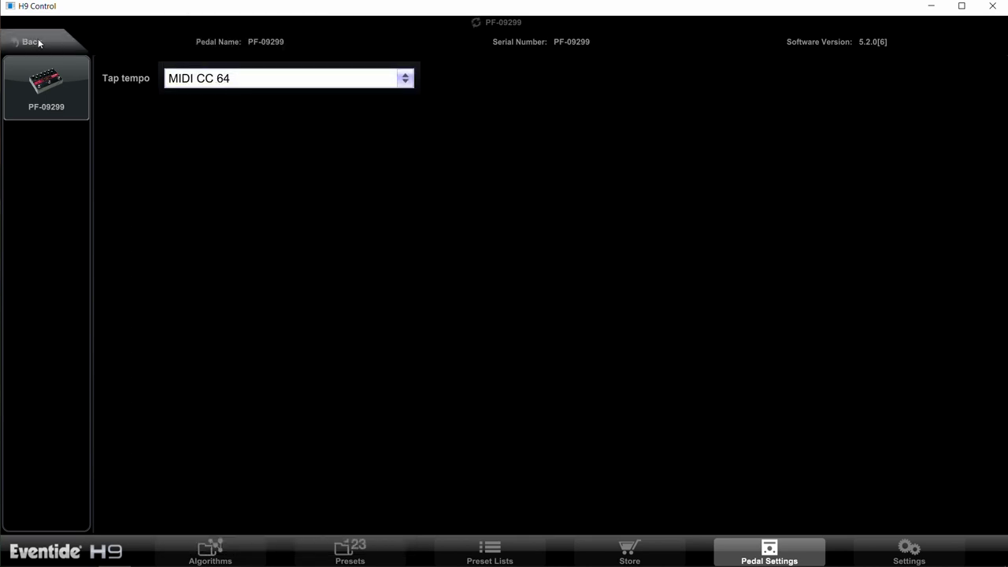
click(38, 41)
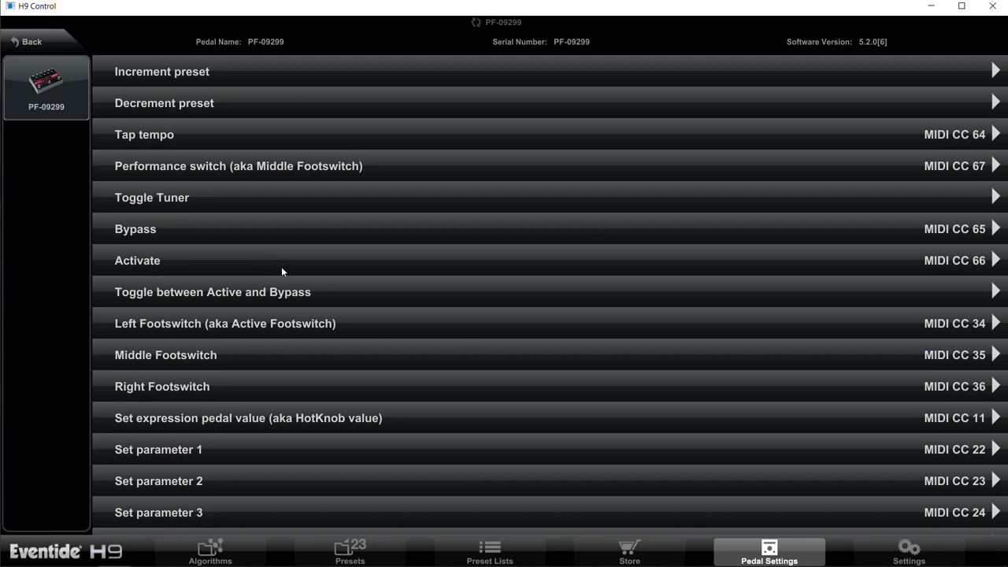
- Keep the expression pedal value assigned to MIDI CC 11
scroll(324, 243, down, 3)
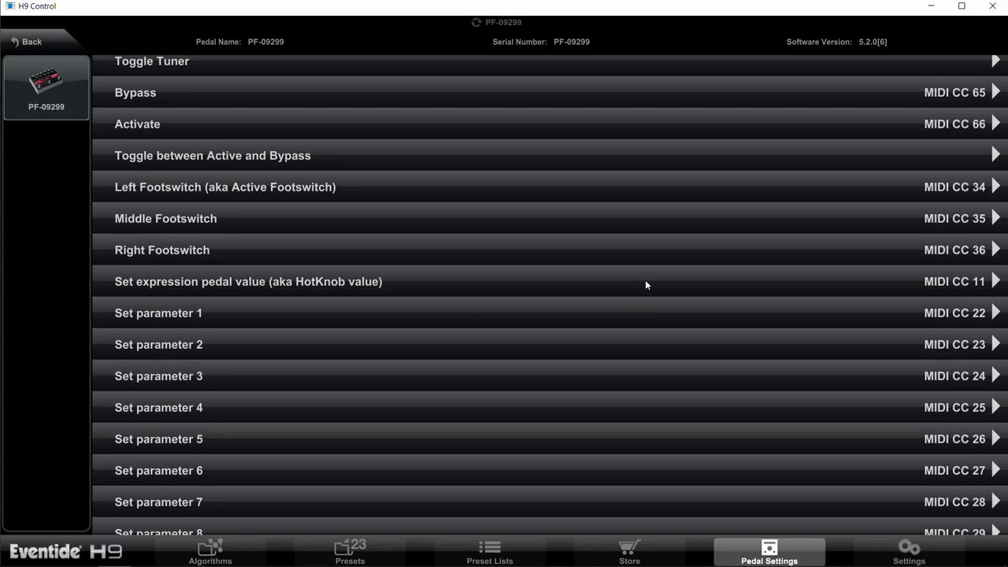
click(645, 282)
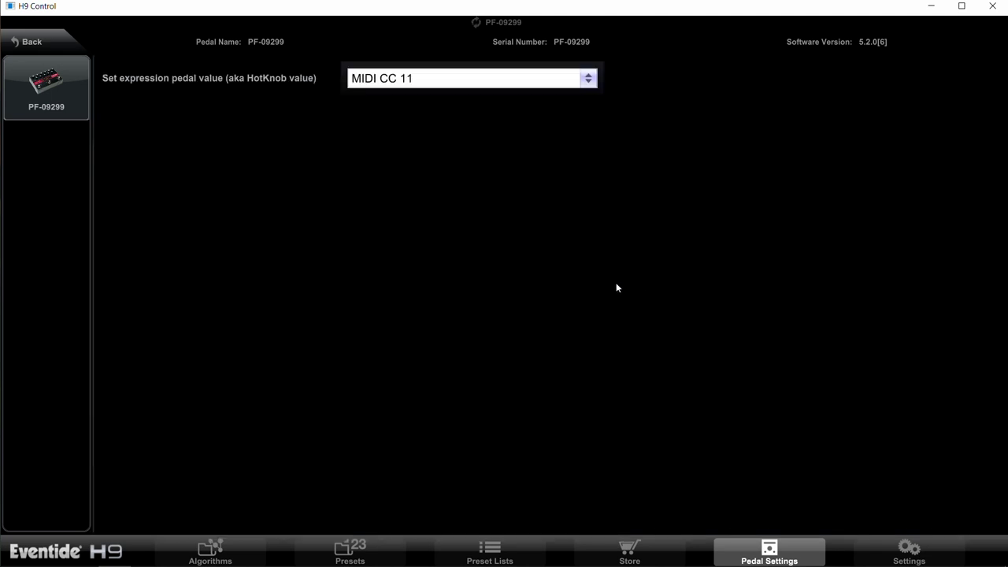
click(410, 82)
click(409, 82)
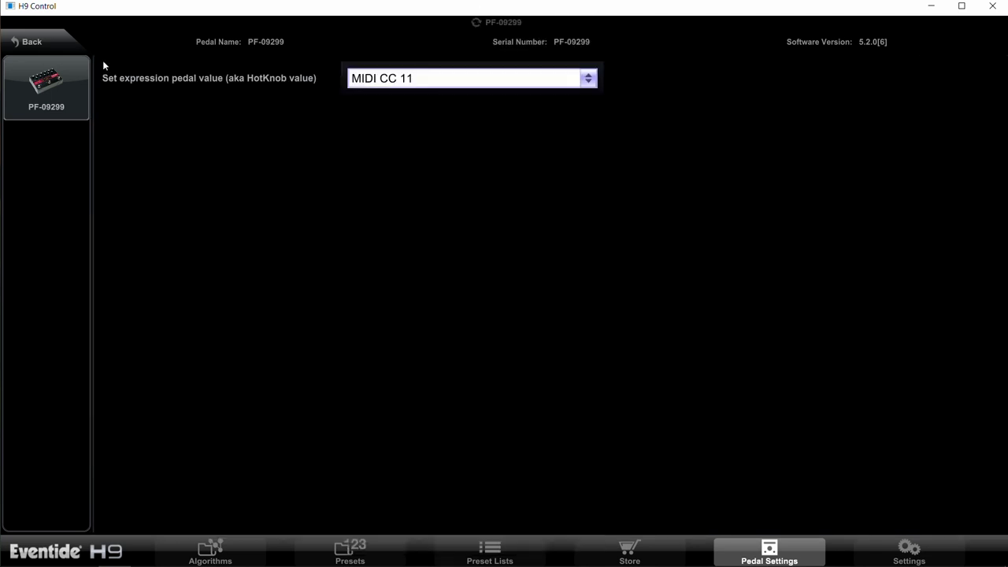
click(38, 43)
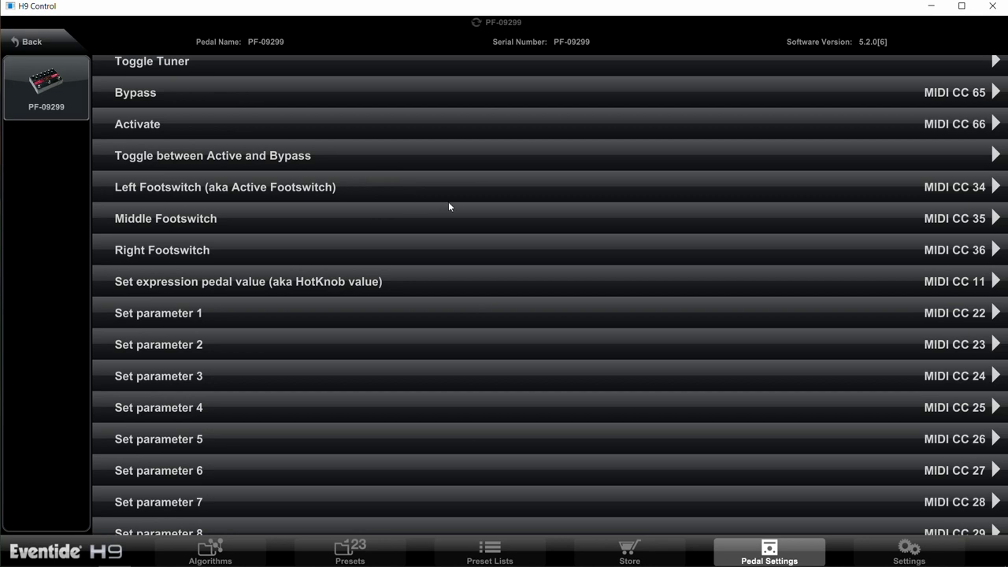
scroll(449, 206, down, 4)
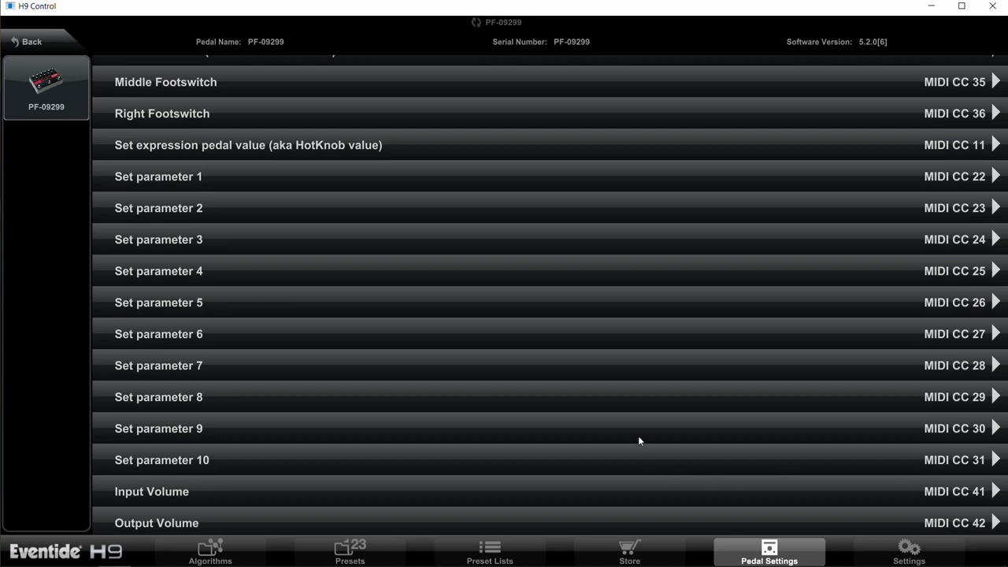
- Leave Input Volume on MIDI CC 41 and Output Volume on MIDI CC 42
scroll(638, 440, down, 5)
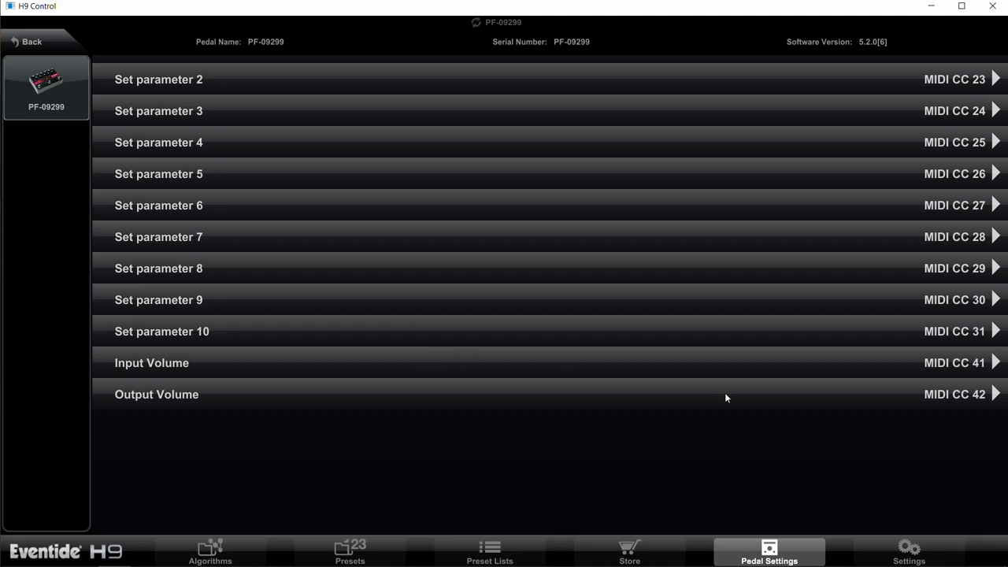
click(956, 367)
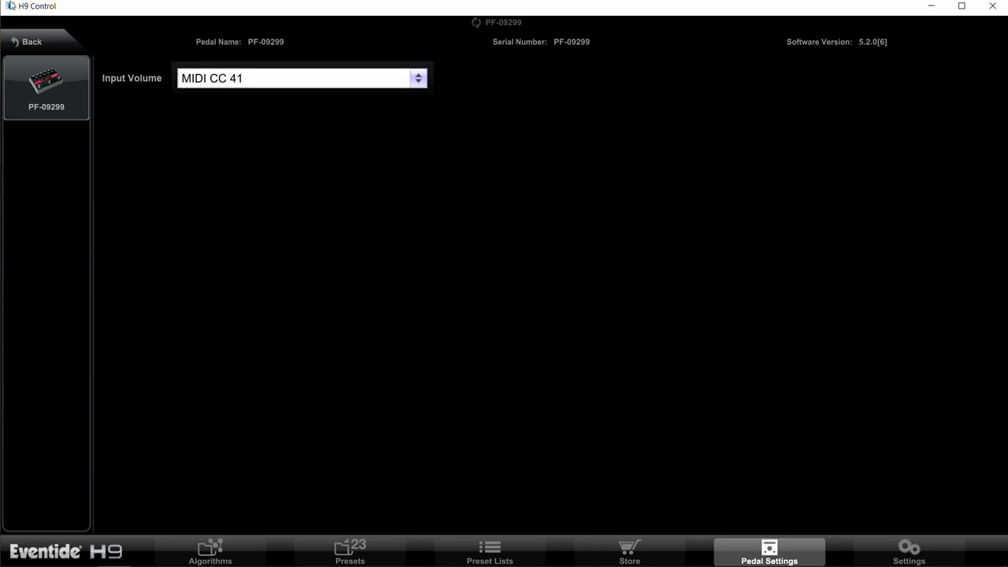
click(27, 38)
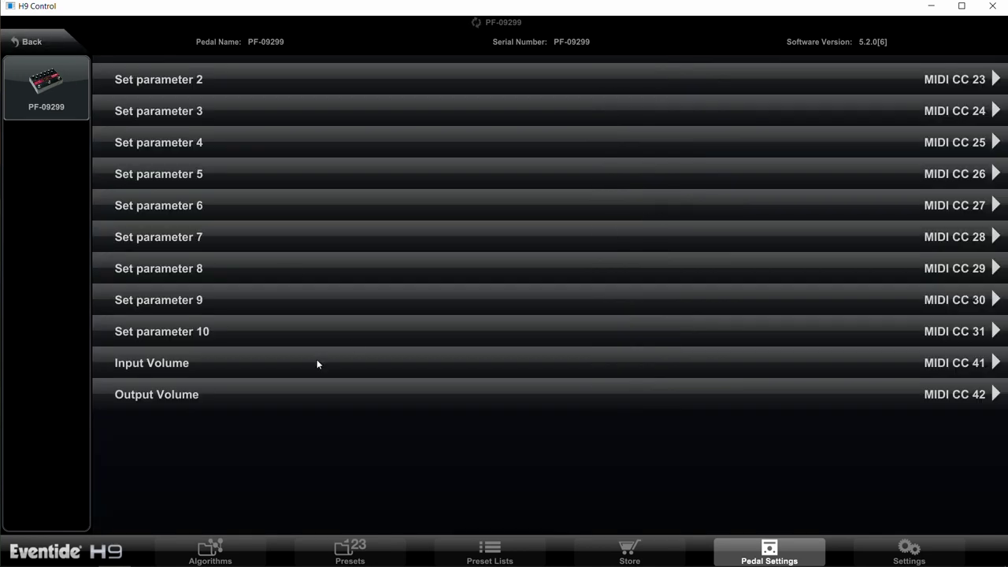
click(285, 391)
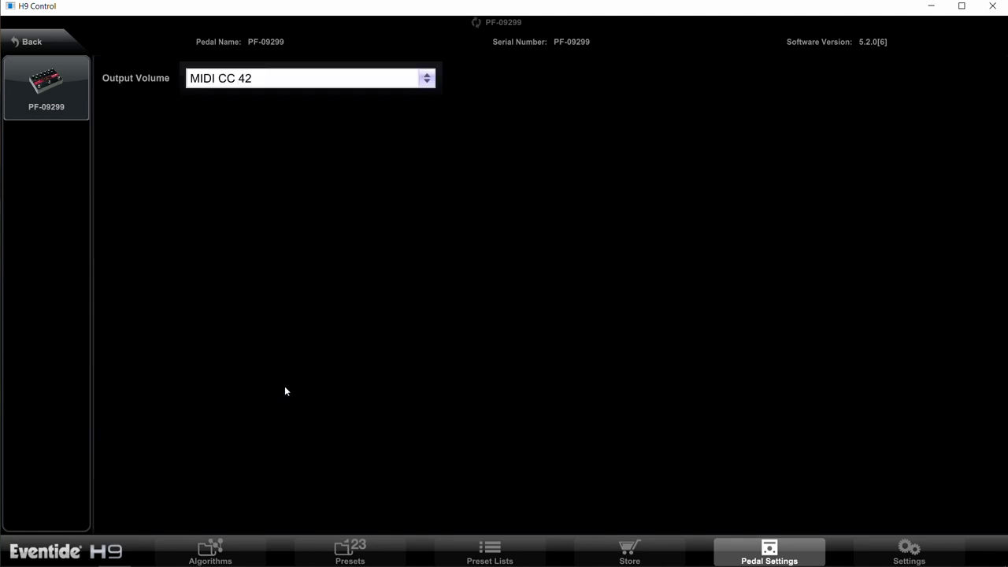
click(19, 44)
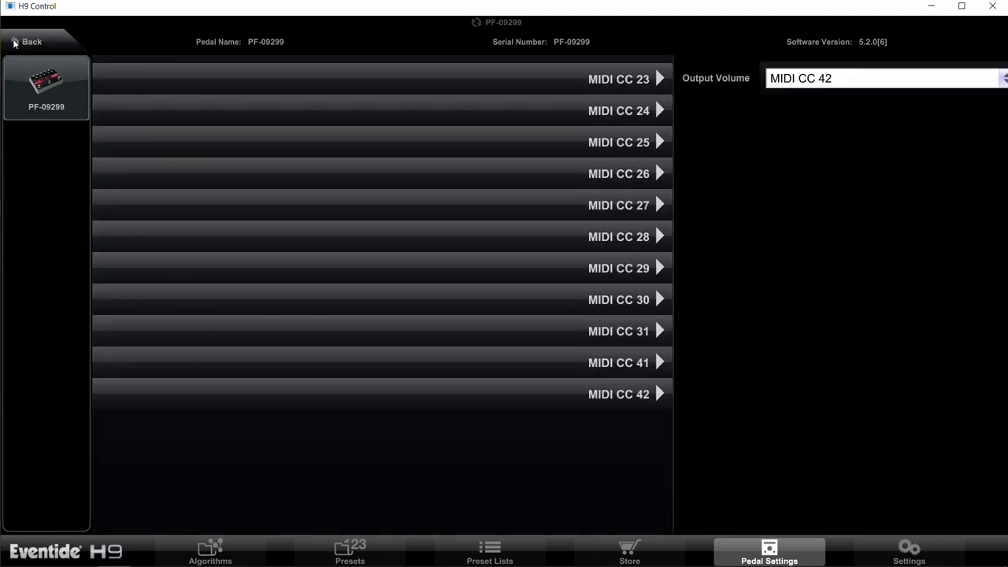
click(21, 44)
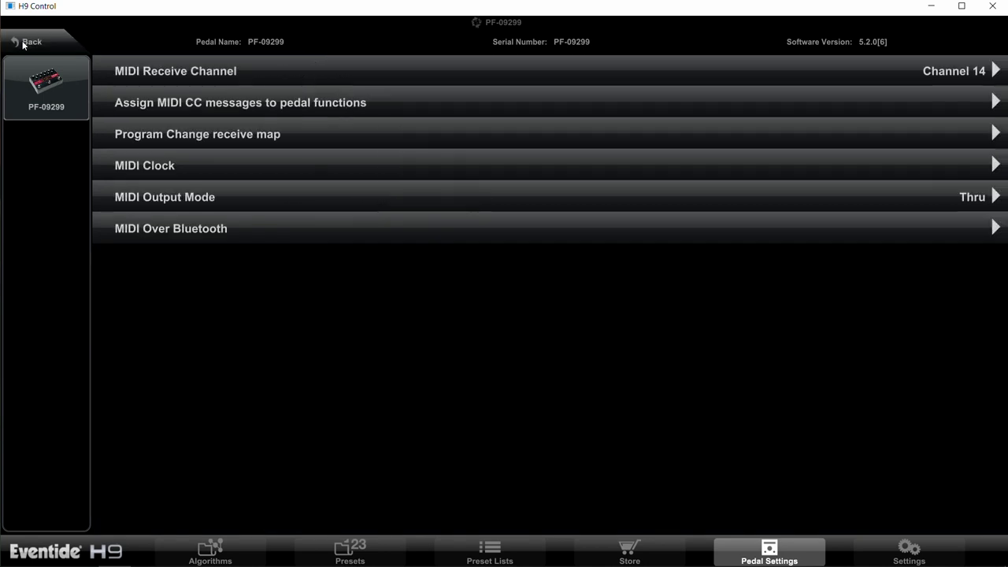
click(199, 168)
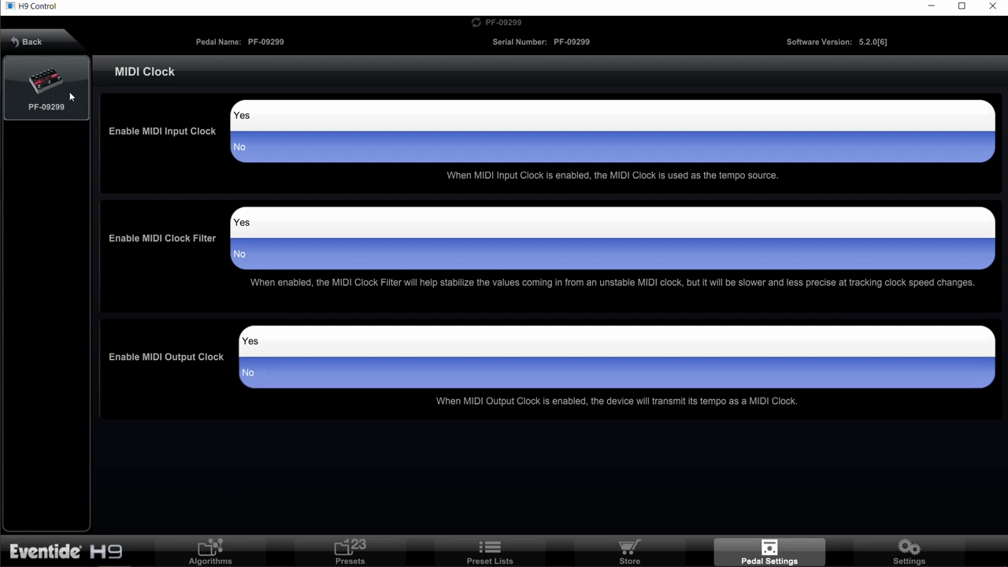
- Keep all MIDI clock options at No and MIDI output mode on Thru
click(34, 46)
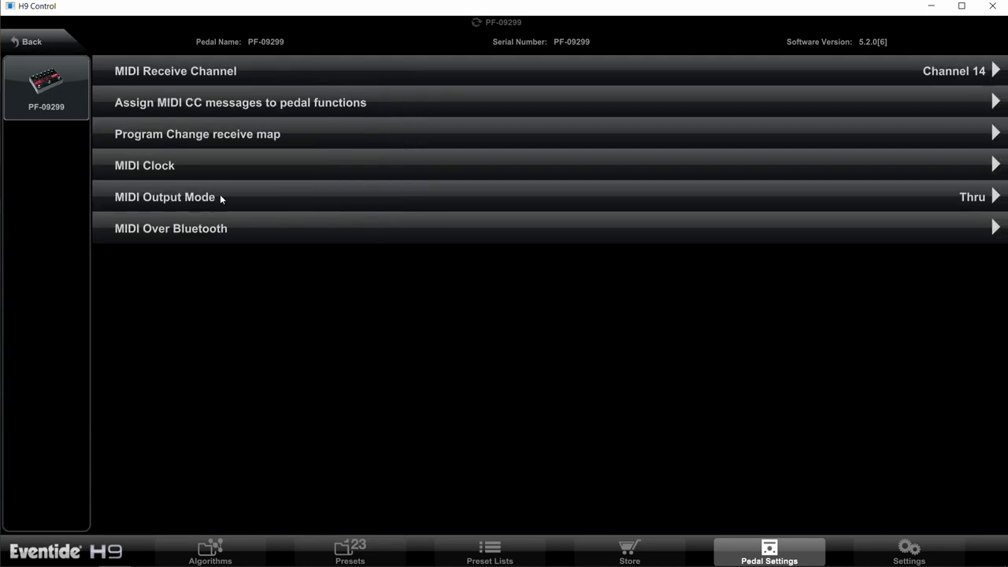
click(220, 199)
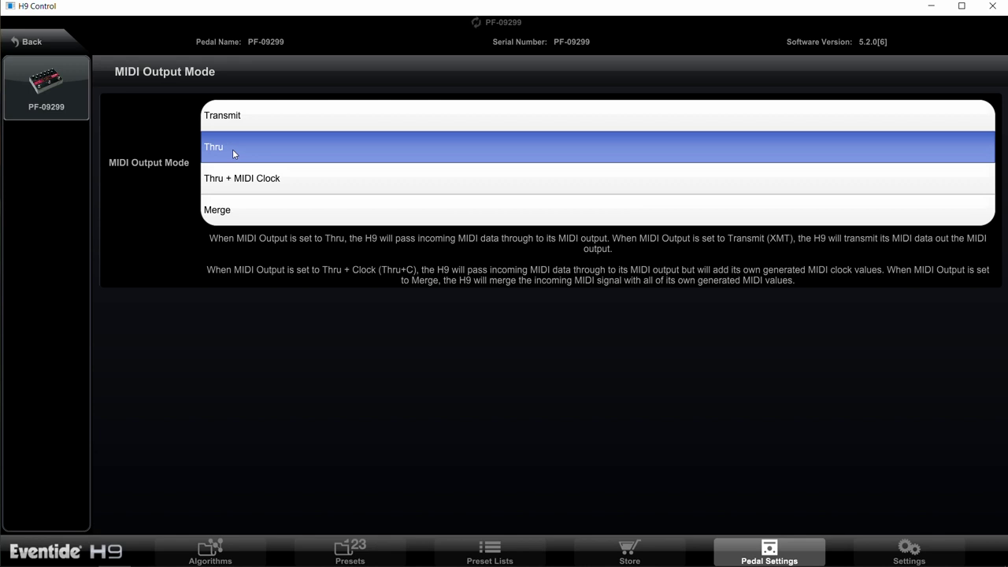
click(24, 42)
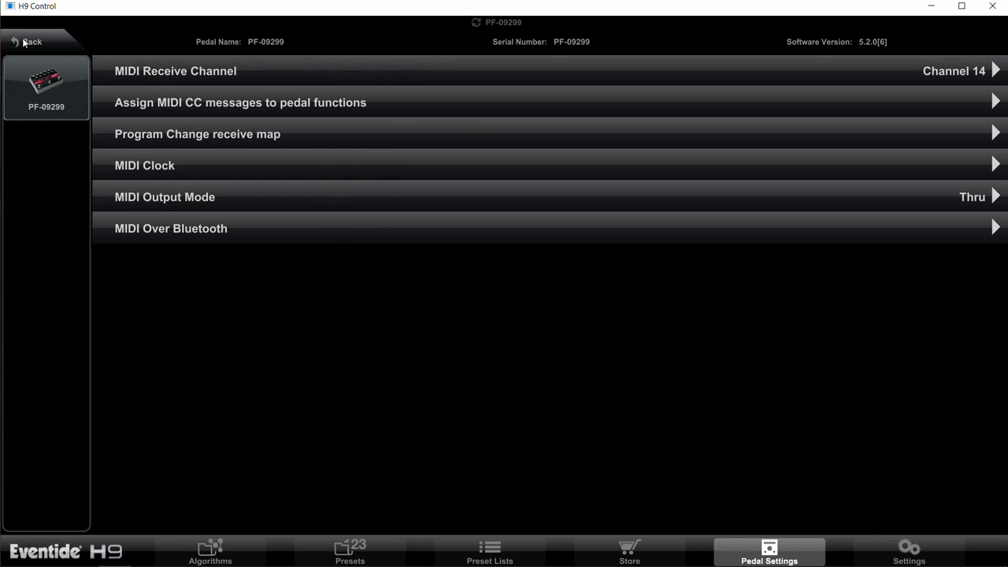
click(24, 42)
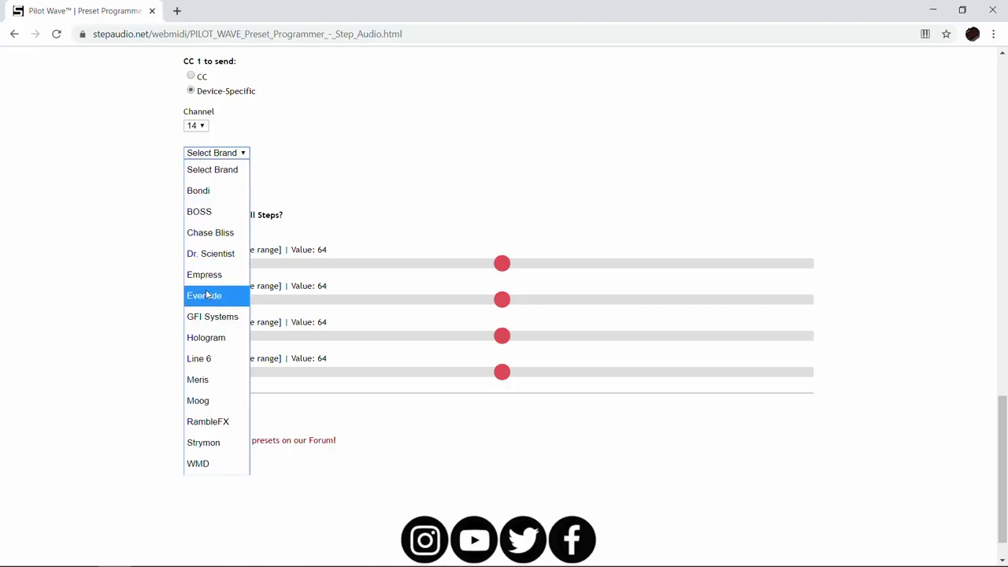
- Target CC 1 at Eventide PF PitchFlex with parameter Pitch A - Heel [0-127]
click(206, 295)
click(229, 174)
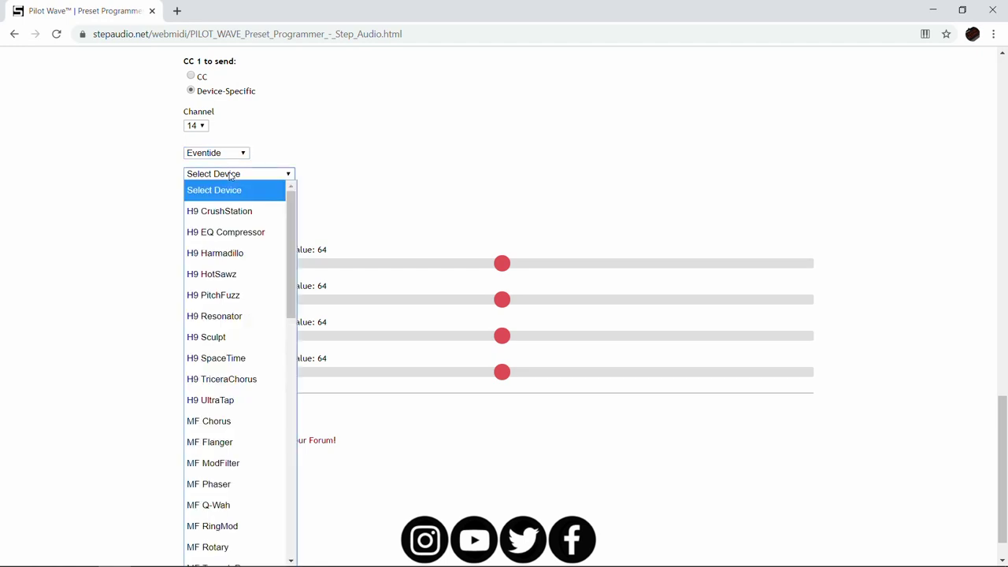
scroll(206, 288, down, 9)
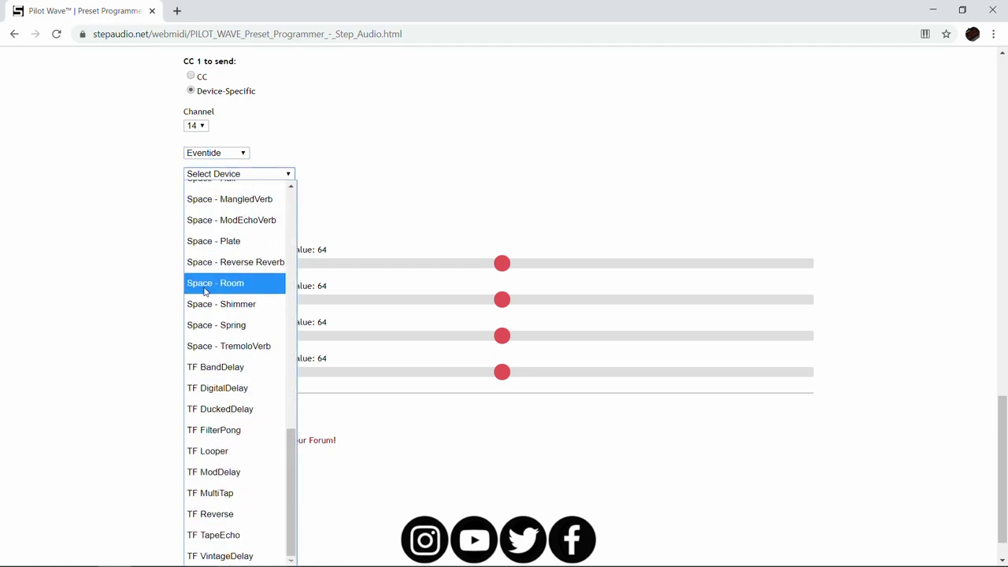
scroll(205, 291, up, 3)
click(221, 314)
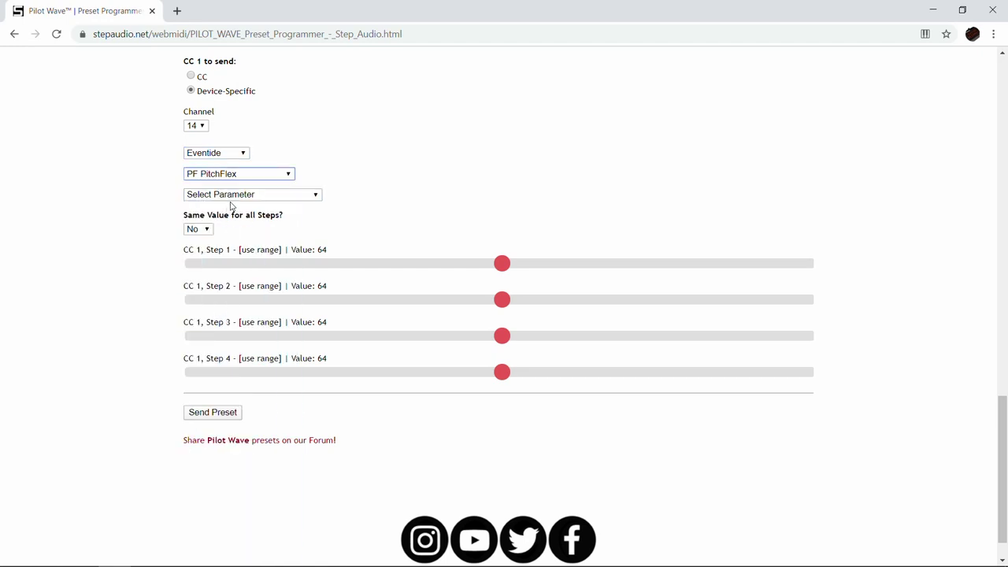
click(230, 196)
click(257, 400)
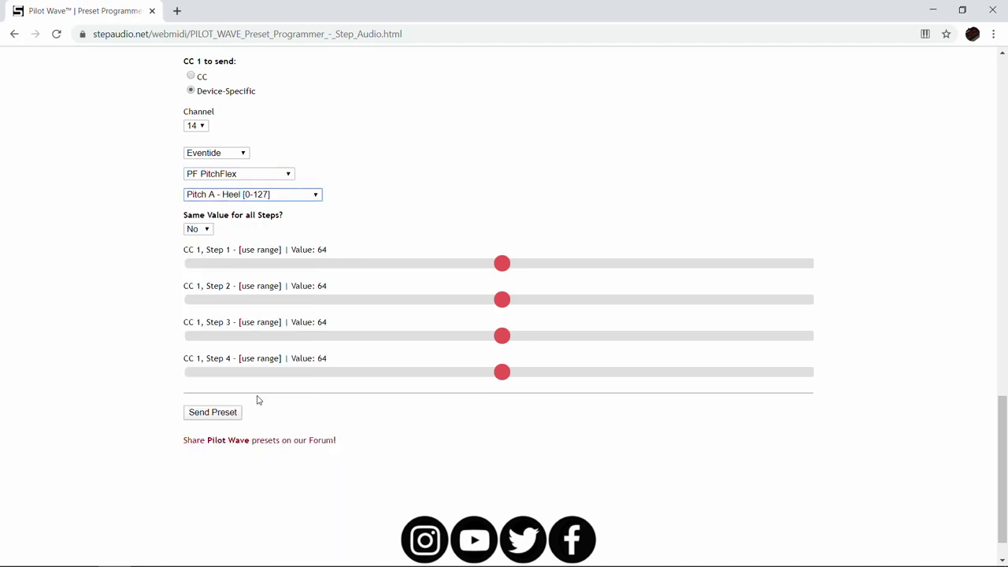